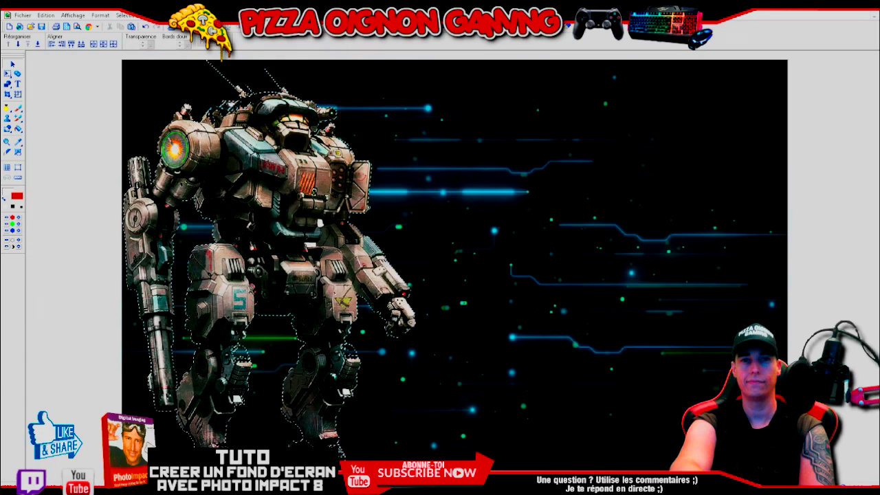
Reposition the robot beside the circuit graphics and set the circuit overlay's blend mode to Addition
drag(296, 200, 349, 189)
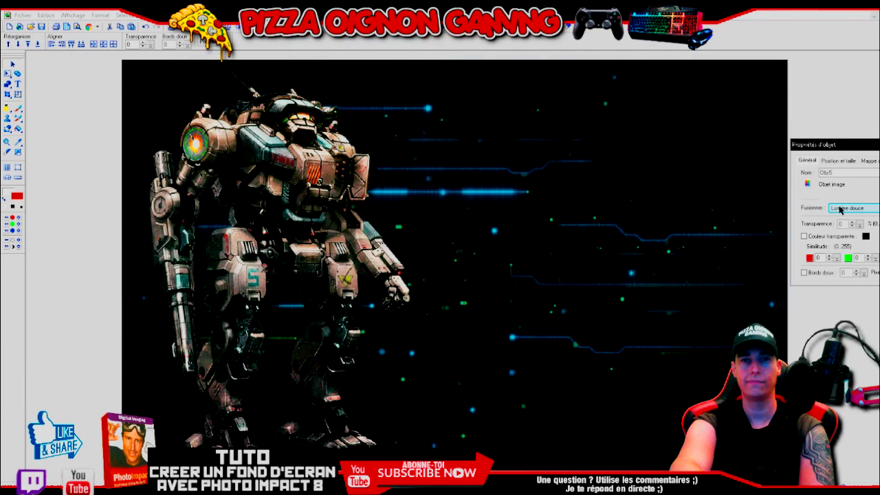
scroll(841, 211, up, 4)
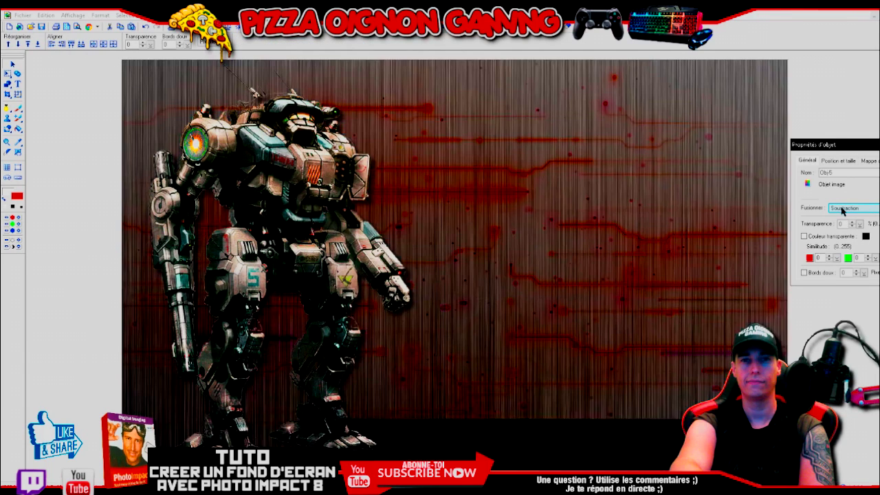
drag(846, 149, 747, 138)
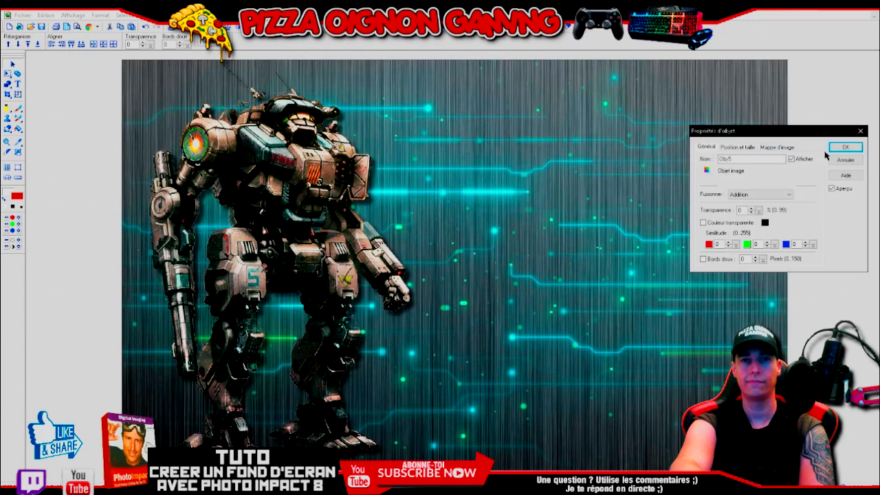
click(840, 148)
drag(329, 121, 321, 118)
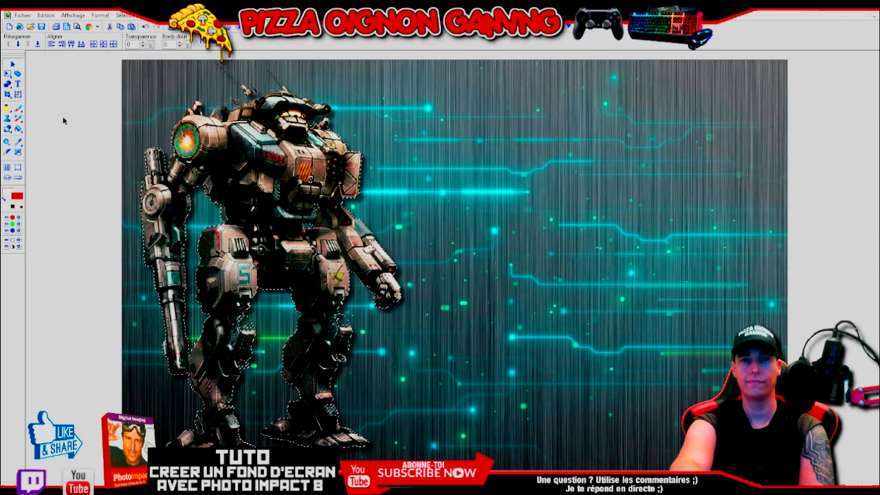
Paste the picture of the Hawken card game box into the wallpaper as a new object
click(63, 120)
click(20, 85)
key(ctrl+v)
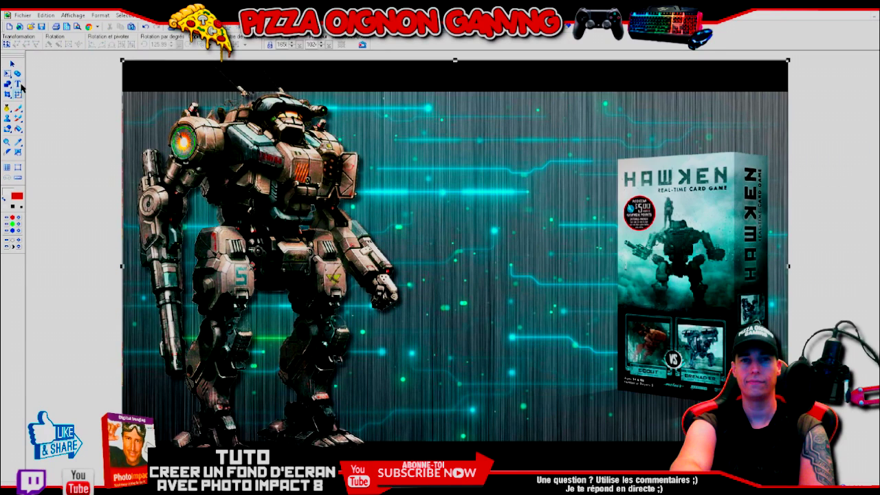
Add a dark grey HAWKEN title in the Kremlin font at size 24 between the robot and the game box
click(19, 85)
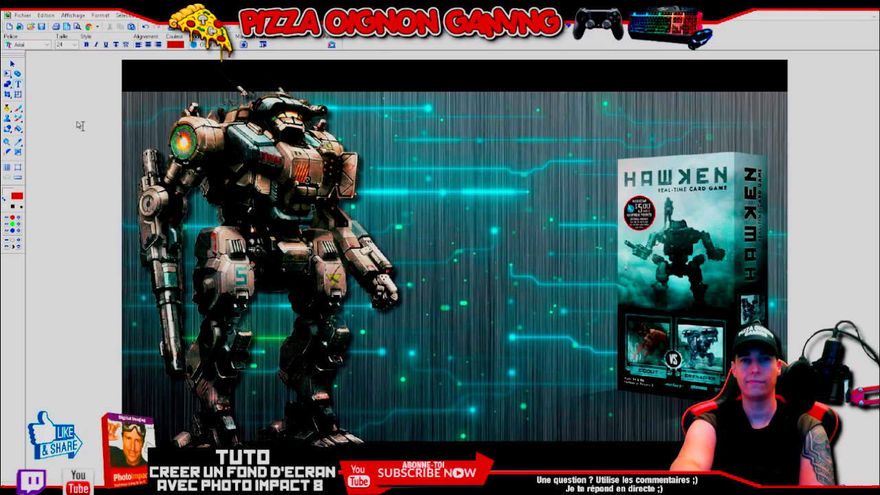
click(47, 44)
scroll(72, 119, down, 10)
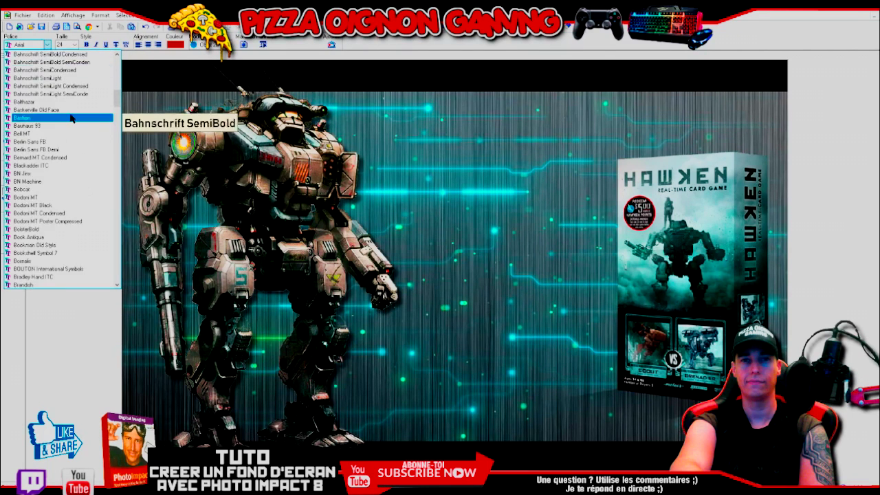
scroll(72, 121, down, 20)
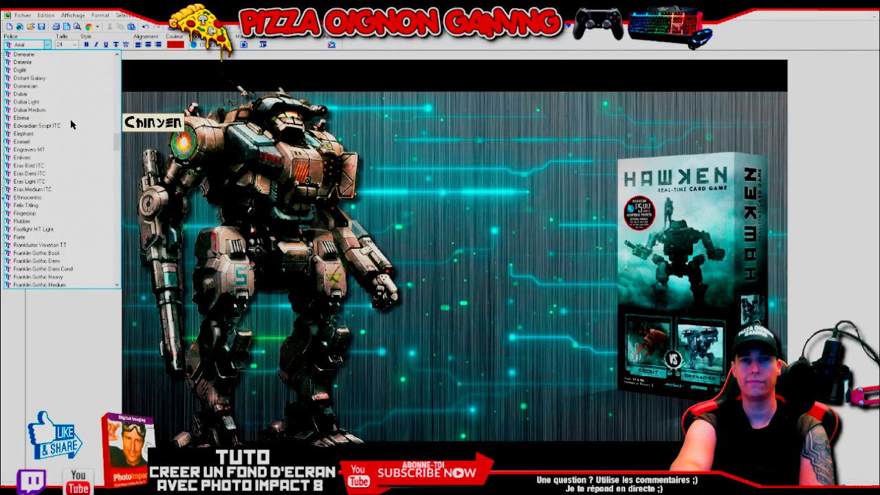
scroll(71, 124, down, 13)
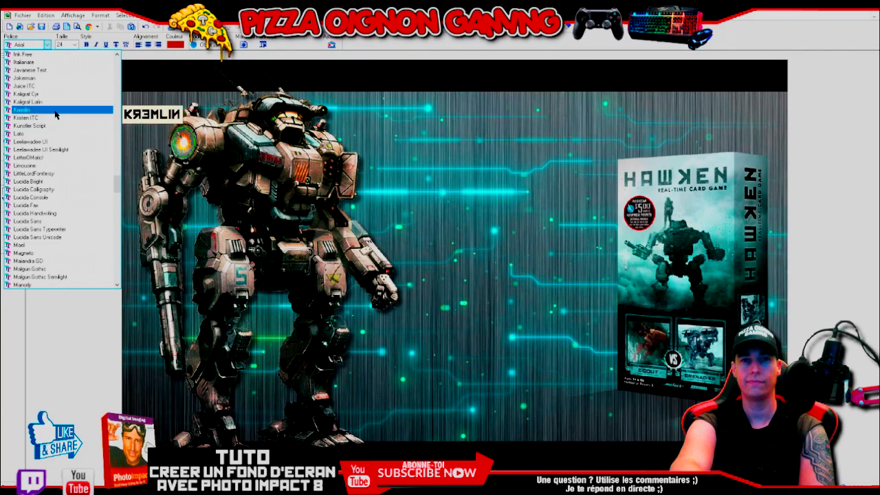
click(69, 112)
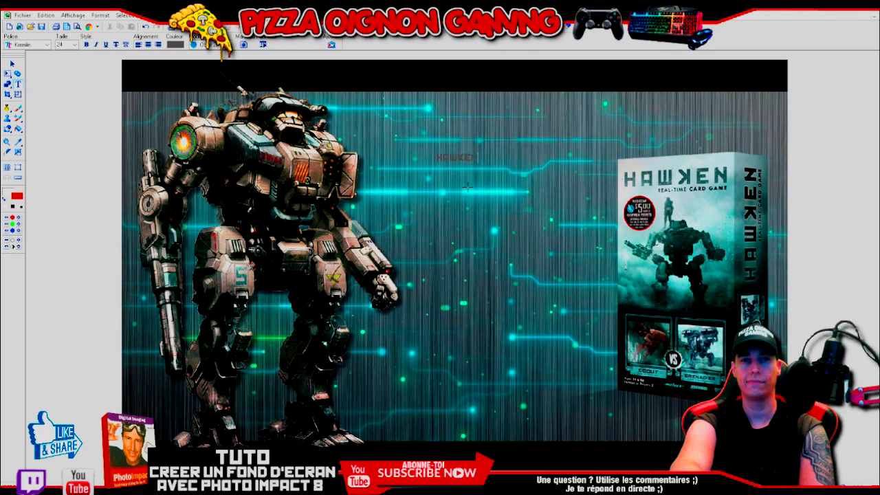
Enlarge the HAWKEN title with the Transform tool so it spans the gap between the robot and the game box
click(18, 95)
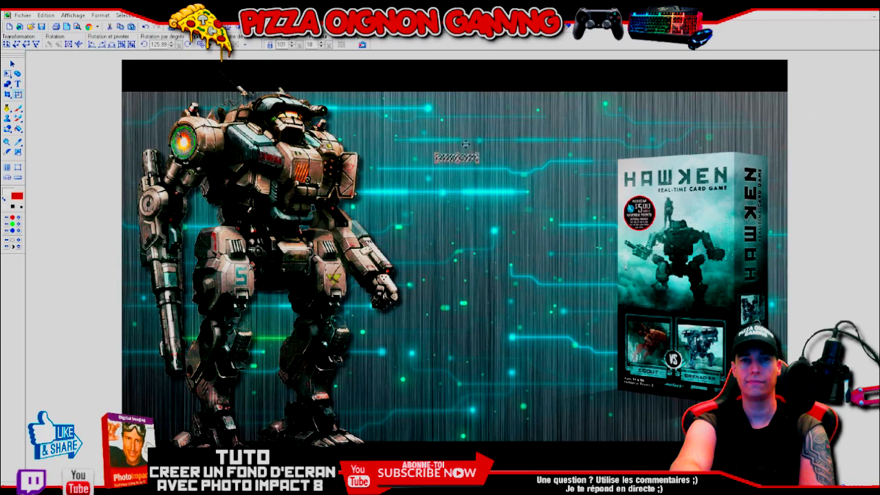
drag(478, 162, 678, 199)
drag(571, 185, 496, 214)
double_click(497, 214)
click(492, 284)
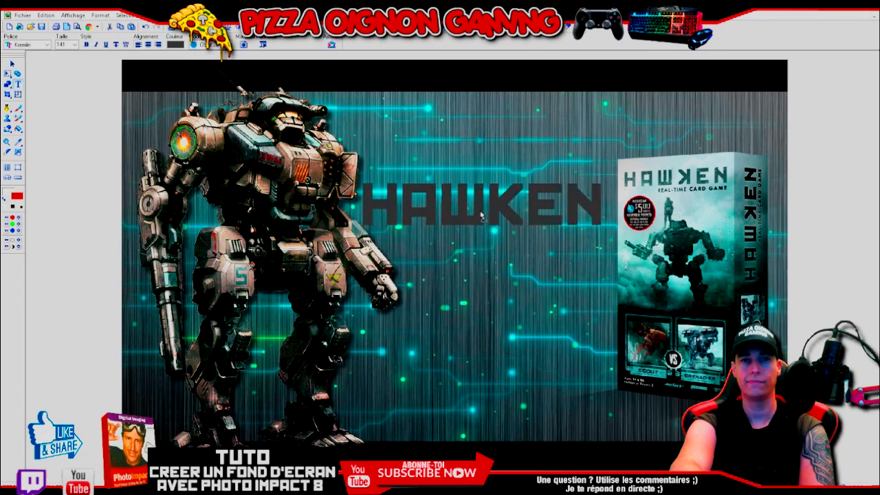
Duplicate the HAWKEN title twice, placing one copy near the wallpaper's lower edge and the other directly over the original
key(ctrl+c)
key(ctrl+v)
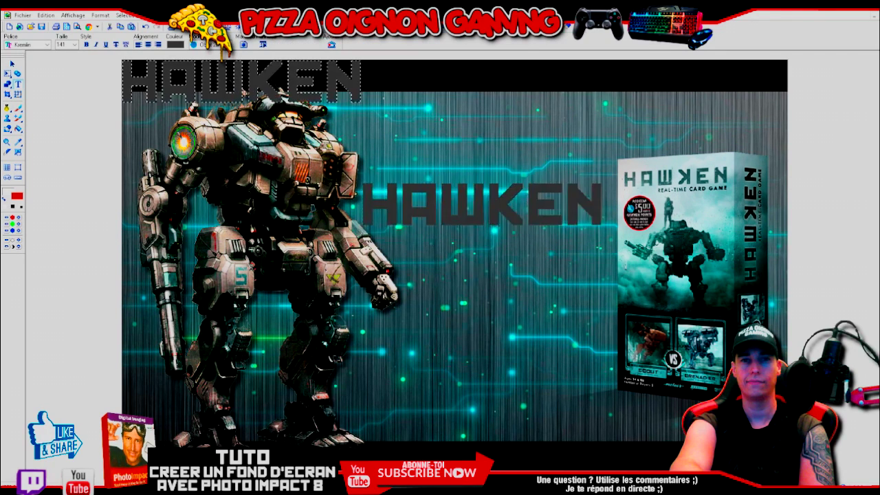
click(12, 64)
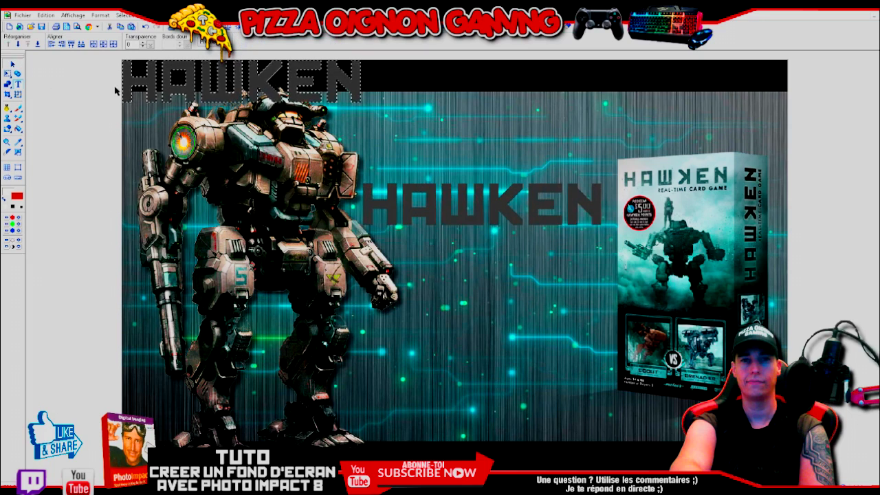
drag(160, 80, 438, 347)
key(ctrl+v)
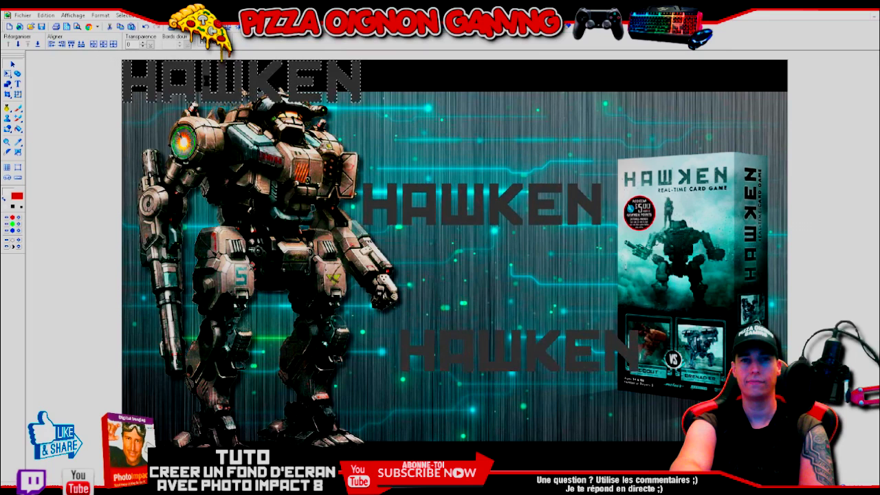
drag(207, 80, 454, 272)
drag(397, 260, 396, 206)
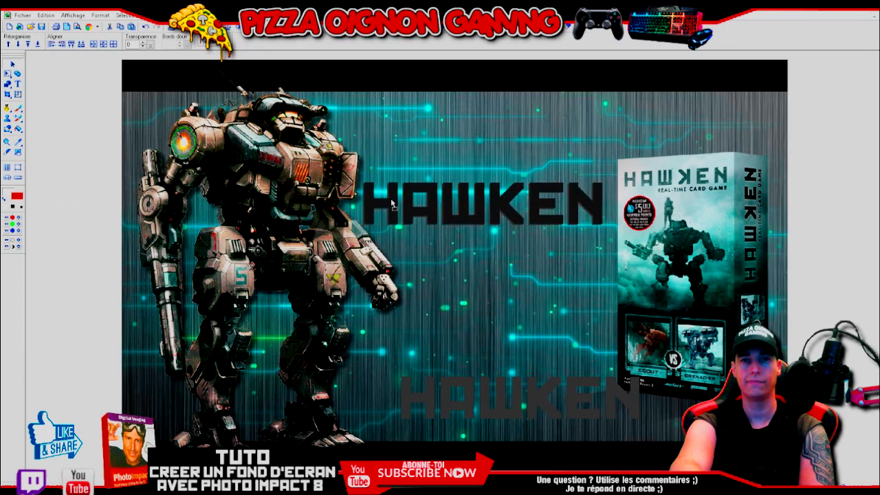
Choose the Sceau 2 effect from the type gallery for the upper HAWKEN title and open its settings
key(ctrl+F1)
drag(677, 104, 755, 109)
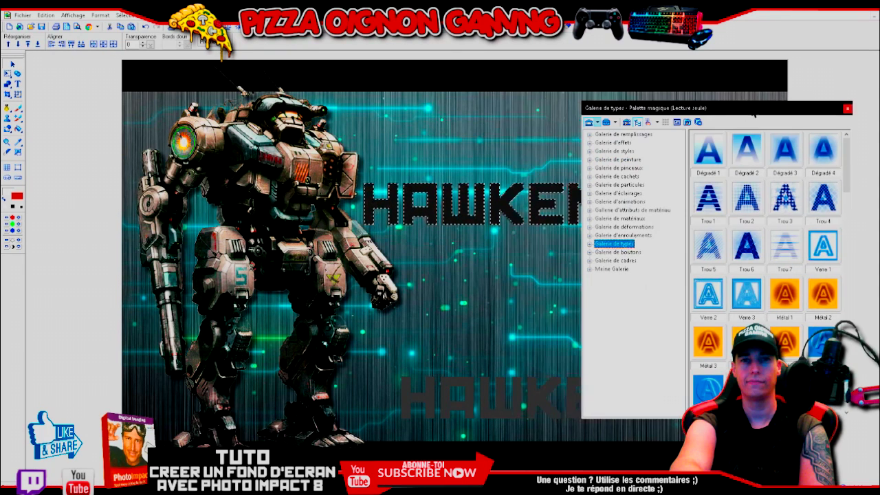
scroll(763, 275, down, 5)
scroll(747, 237, down, 5)
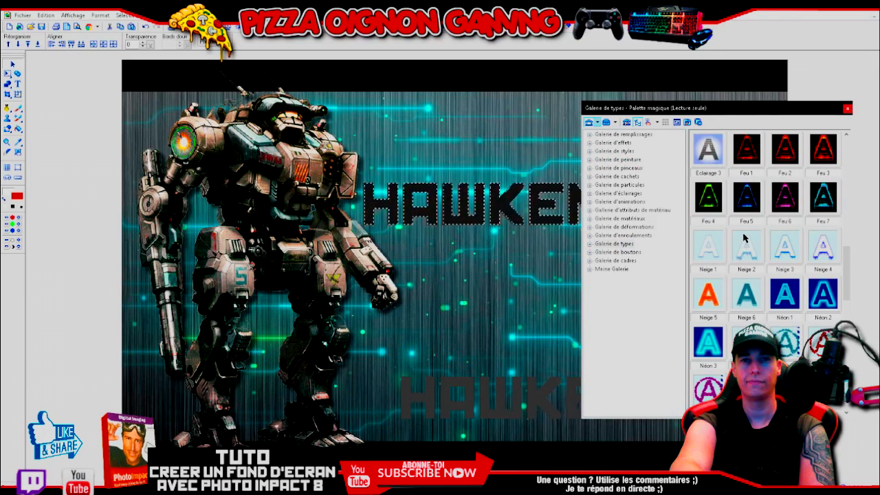
scroll(745, 237, down, 4)
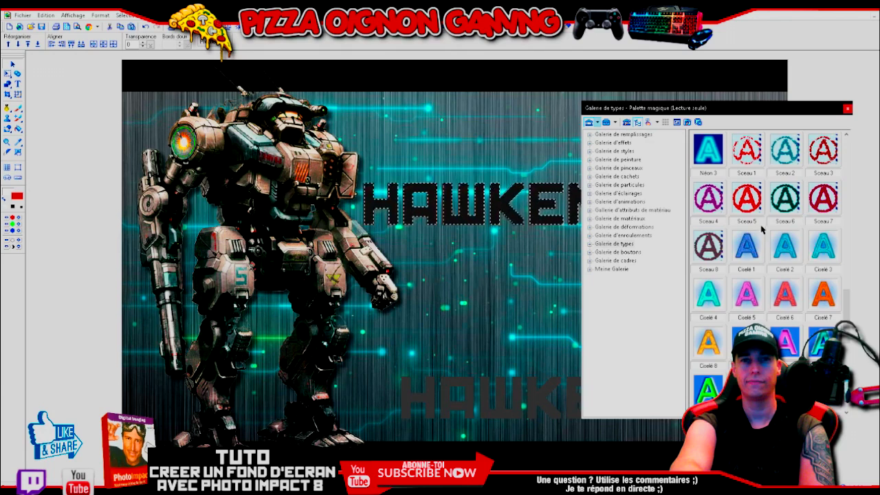
click(770, 158)
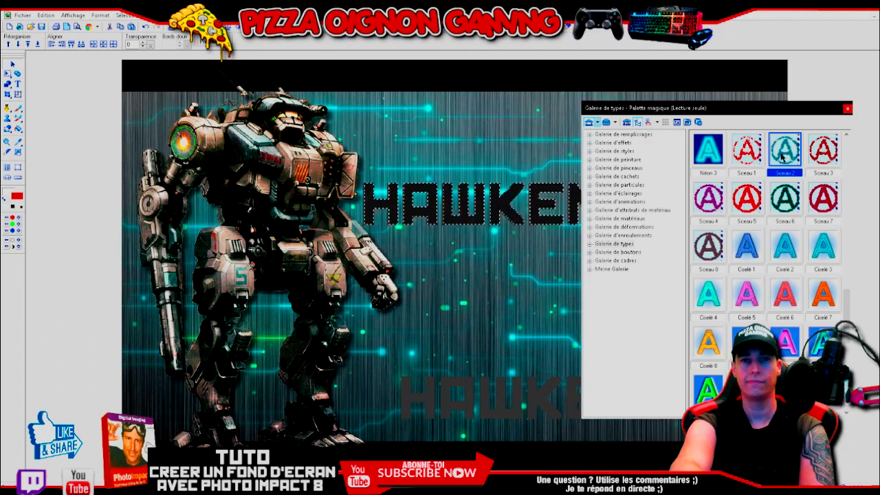
right_click(781, 153)
click(795, 169)
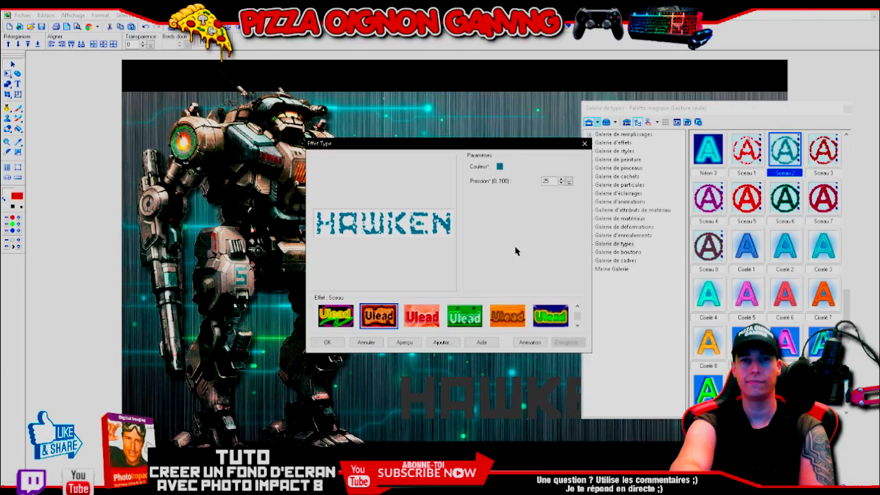
Set the seal effect's colour to dark grey #424343 and apply the effect to the upper HAWKEN title
click(500, 167)
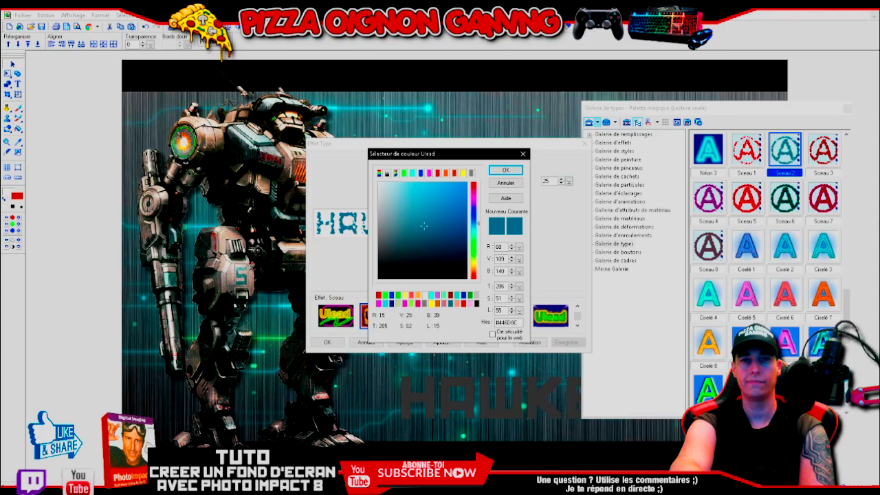
click(382, 251)
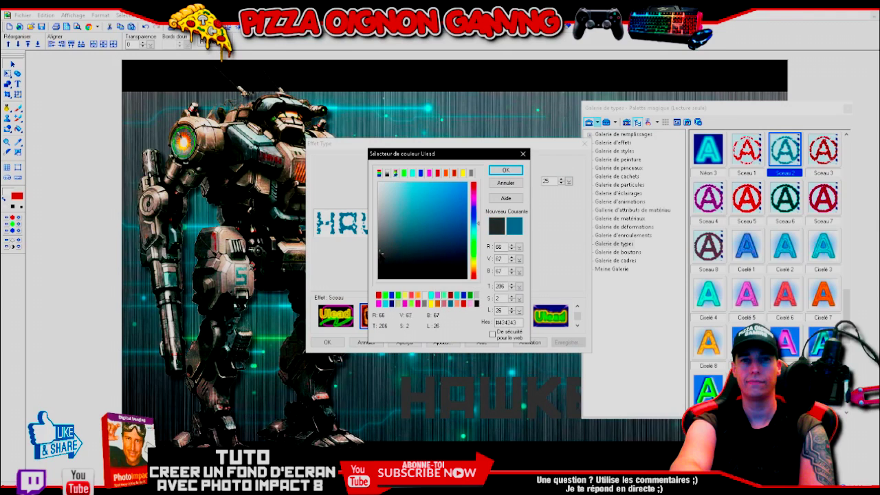
click(504, 171)
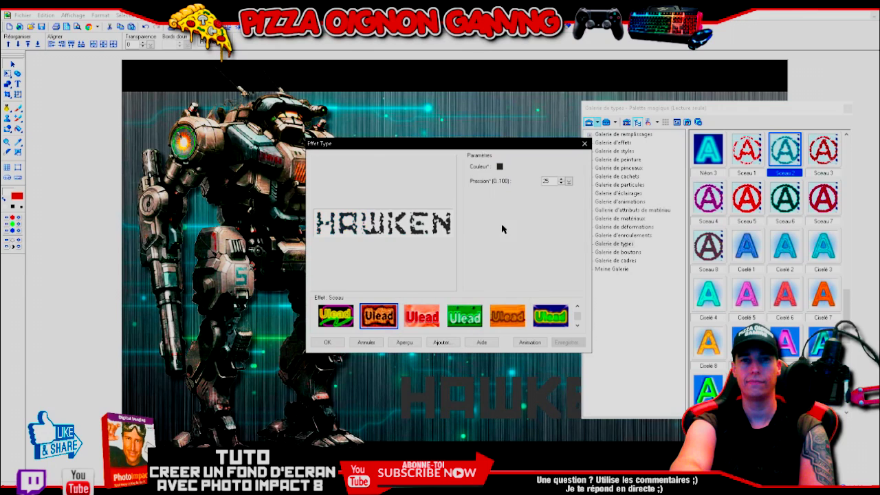
click(328, 342)
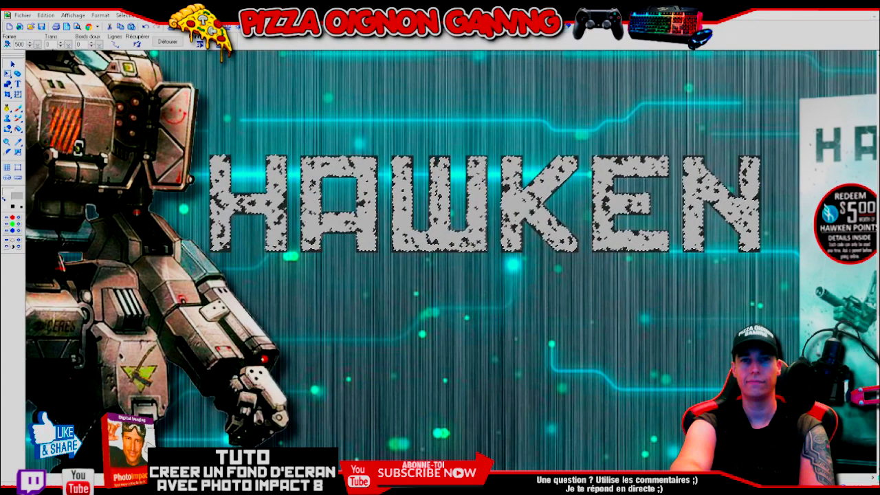
Set the object eraser to a round brush of size 15
click(38, 45)
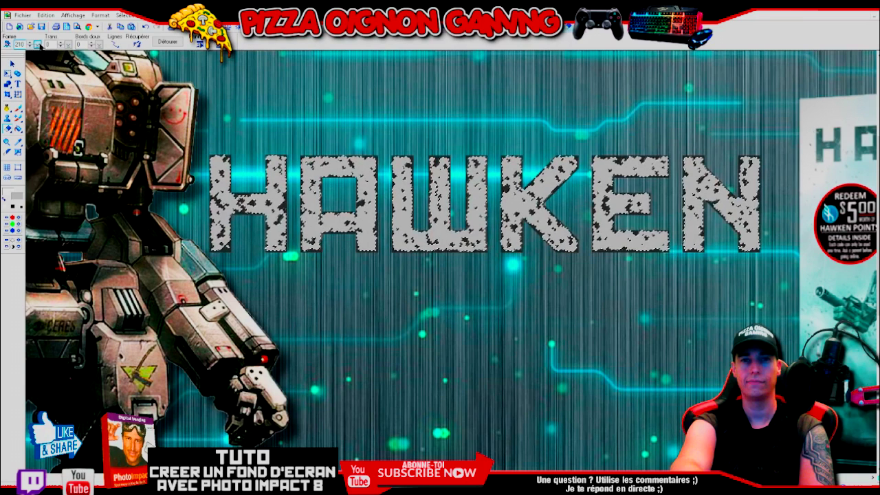
drag(39, 46, 30, 51)
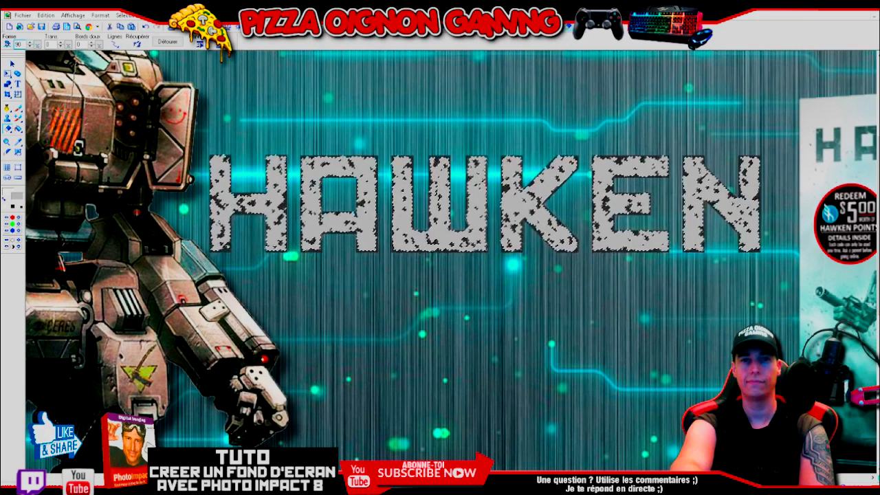
click(8, 45)
click(22, 63)
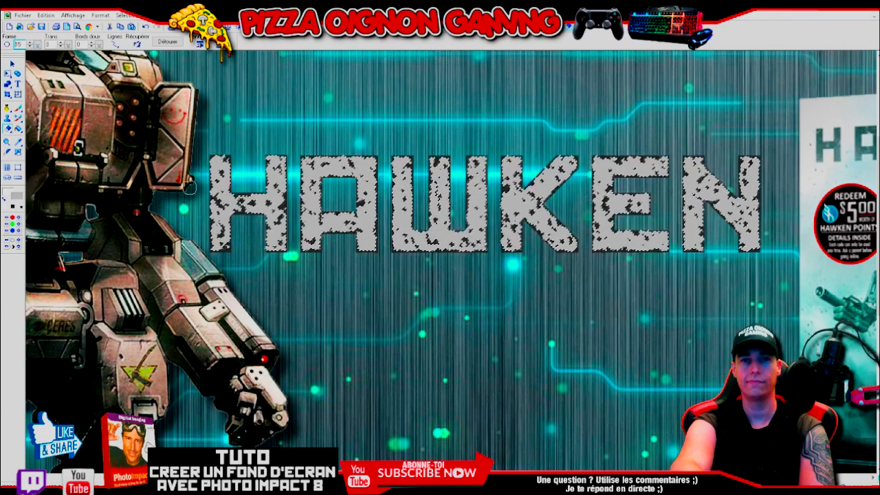
Erase irregular patches of the light grey speckled layer over the letters H and A of the HAWKEN title
click(218, 179)
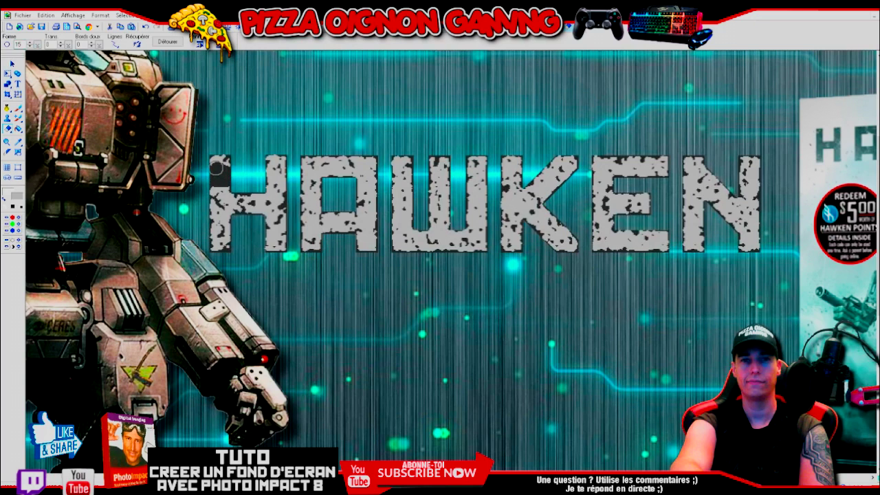
drag(217, 166, 221, 203)
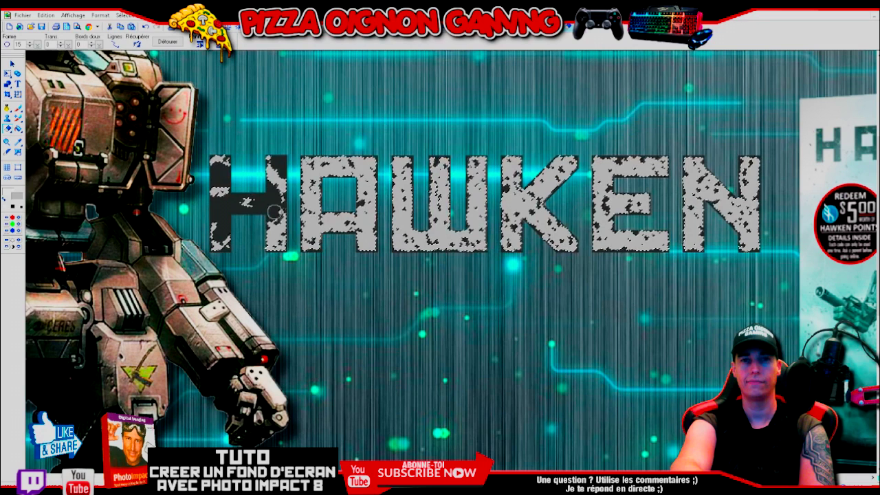
click(277, 229)
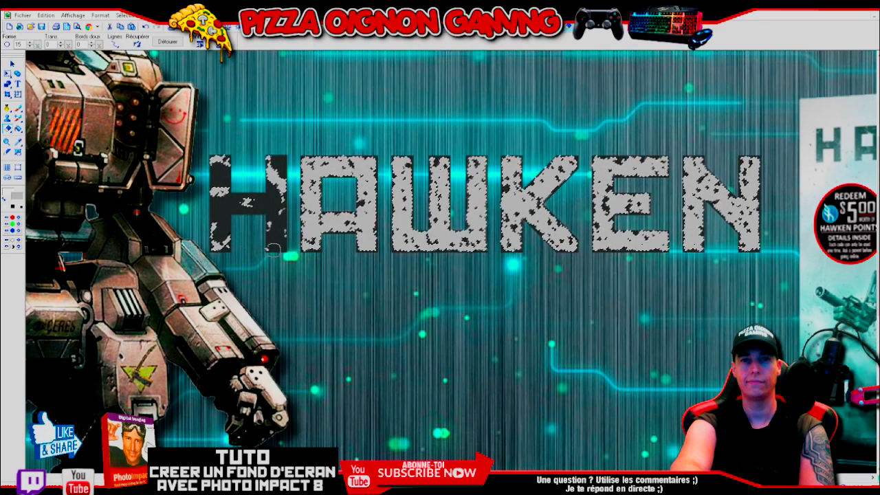
drag(371, 170, 365, 187)
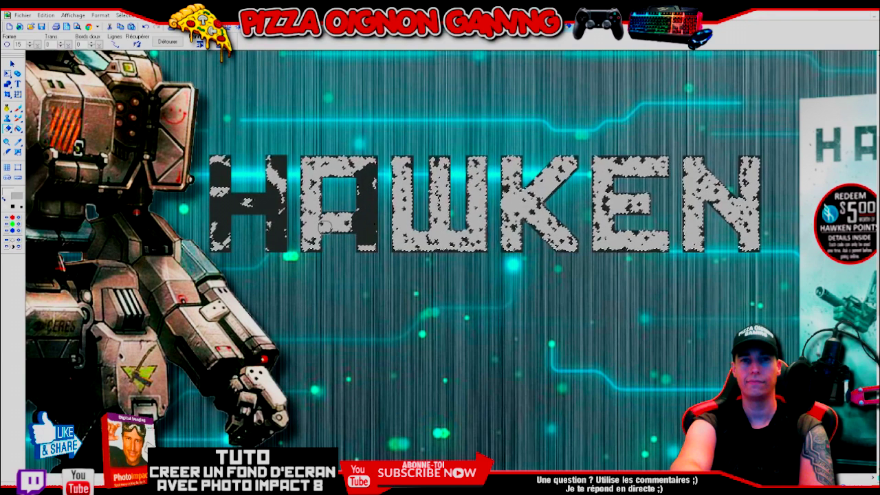
drag(322, 225, 313, 213)
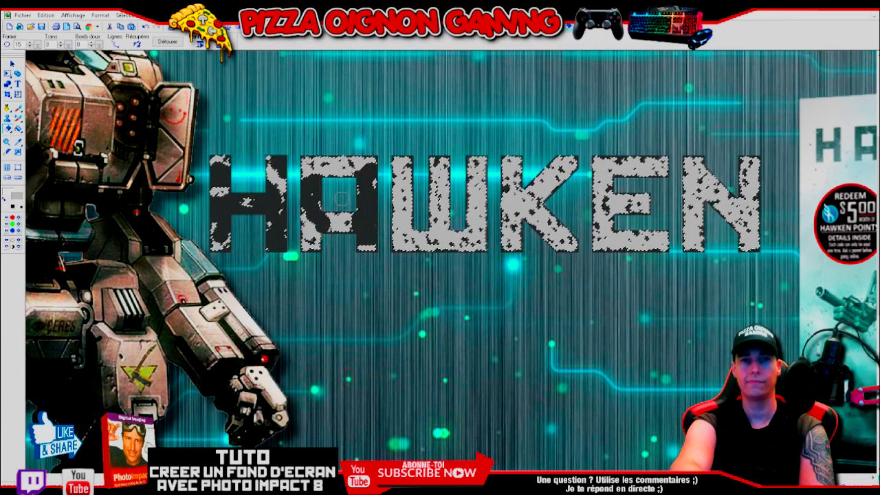
mouse_move(341, 165)
mouse_down()
mouse_move(363, 185)
mouse_move(350, 179)
mouse_up()
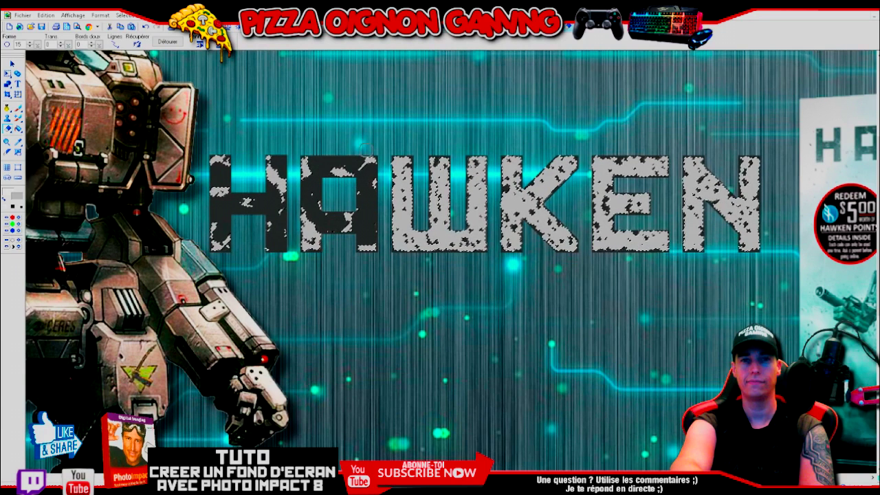
Erase irregular patches of the light grey speckled layer over the W, K, E and N of the HAWKEN title
mouse_move(403, 161)
mouse_down()
mouse_move(390, 223)
mouse_move(417, 242)
mouse_move(414, 234)
mouse_move(438, 249)
mouse_up()
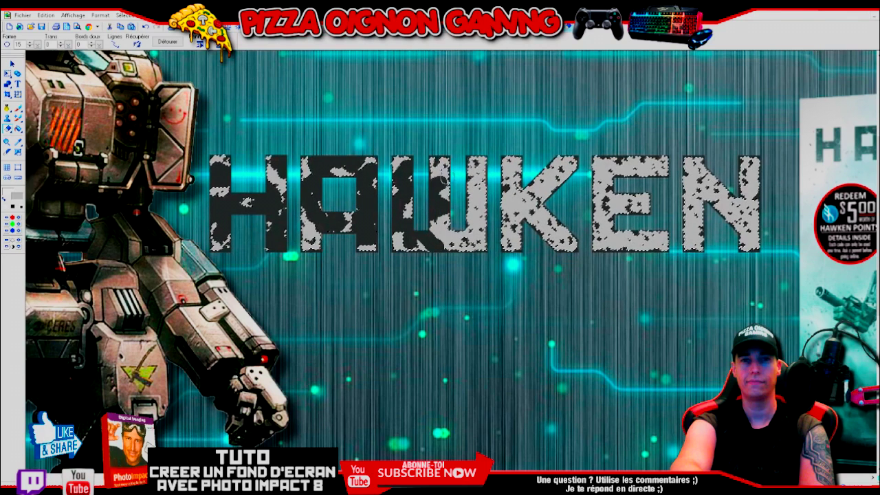
mouse_move(453, 178)
mouse_down()
mouse_move(442, 164)
mouse_move(452, 238)
mouse_up()
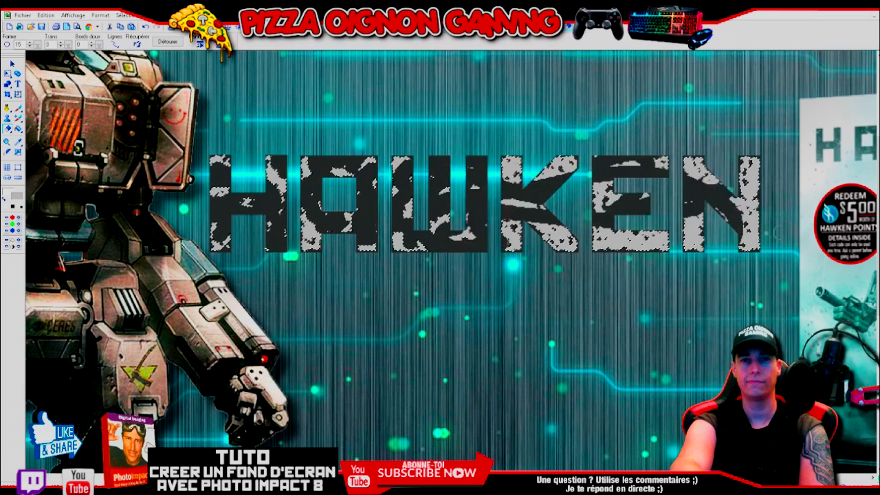
mouse_move(761, 221)
mouse_down()
mouse_move(690, 209)
mouse_move(507, 209)
mouse_up()
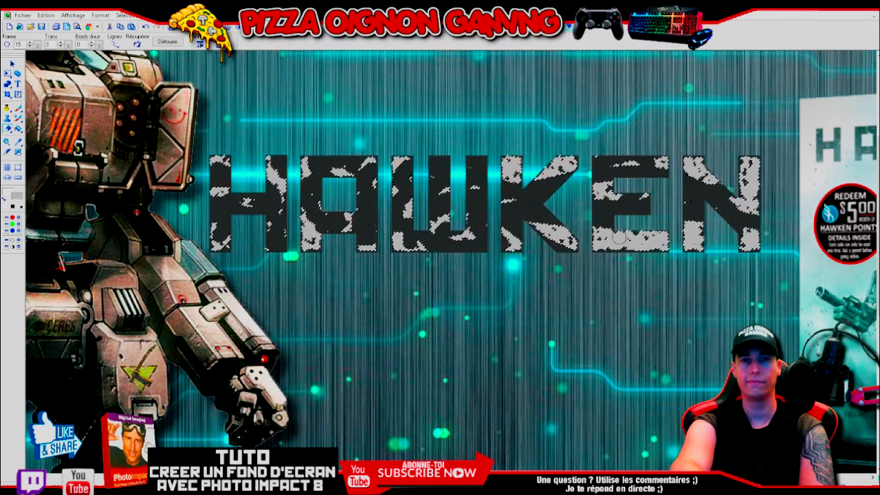
Undo the excessive erasing over the E, and erase smaller patches of the grey layer on the E and final N
mouse_move(647, 242)
mouse_down()
mouse_move(560, 245)
mouse_move(530, 176)
mouse_move(639, 163)
mouse_up()
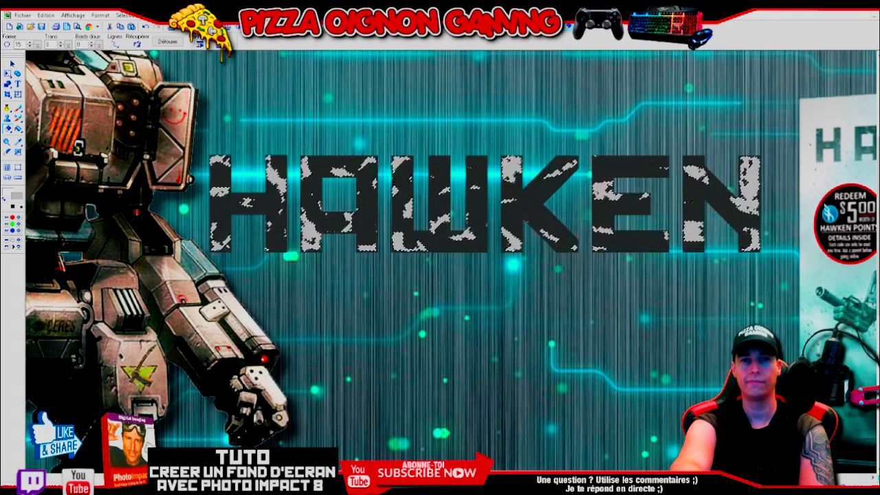
click(145, 27)
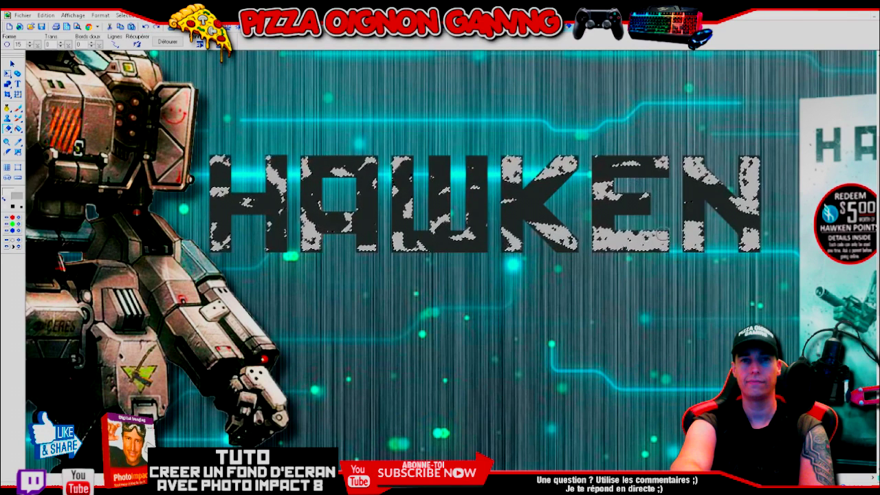
drag(659, 241, 619, 244)
drag(634, 288, 635, 238)
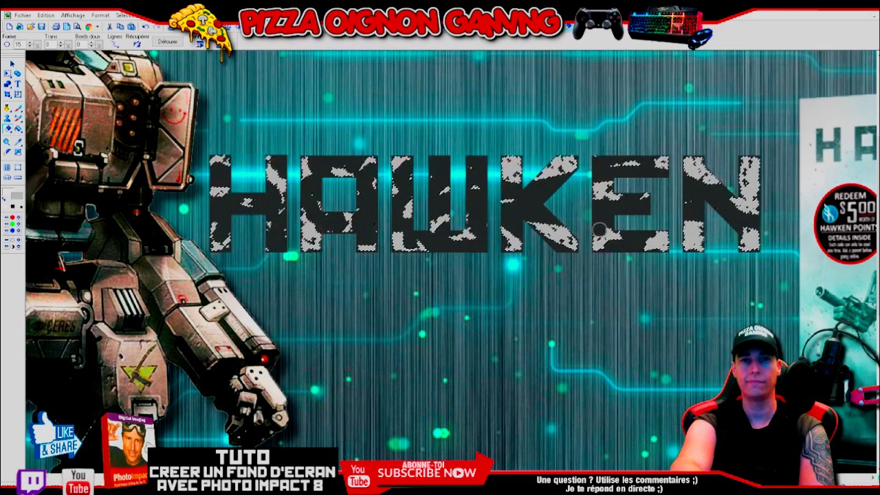
mouse_move(702, 228)
mouse_down()
mouse_move(699, 236)
mouse_move(700, 226)
mouse_up()
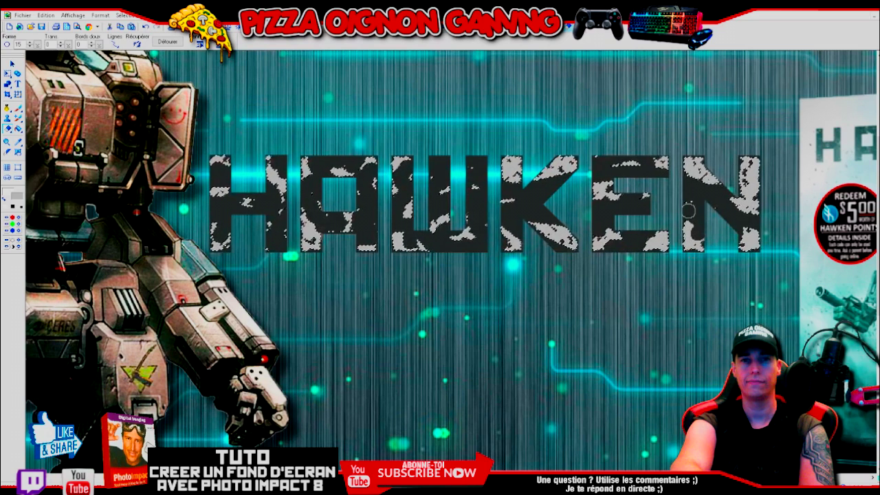
drag(698, 163, 753, 196)
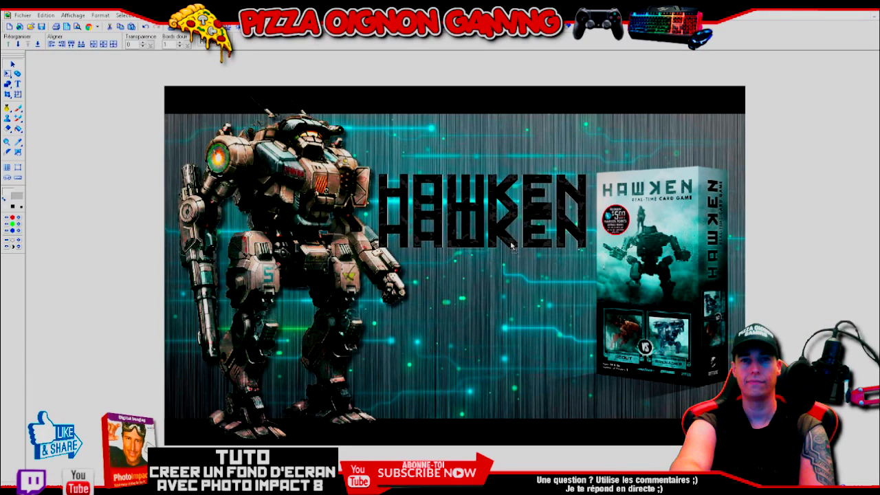
Slant the lower HAWKEN copy sideways so it forms a cast shadow beneath the title
click(20, 96)
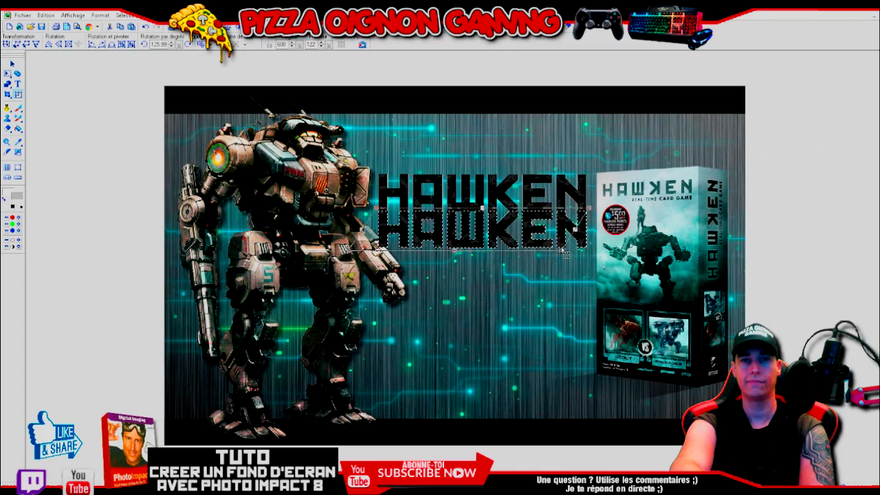
drag(564, 254, 502, 255)
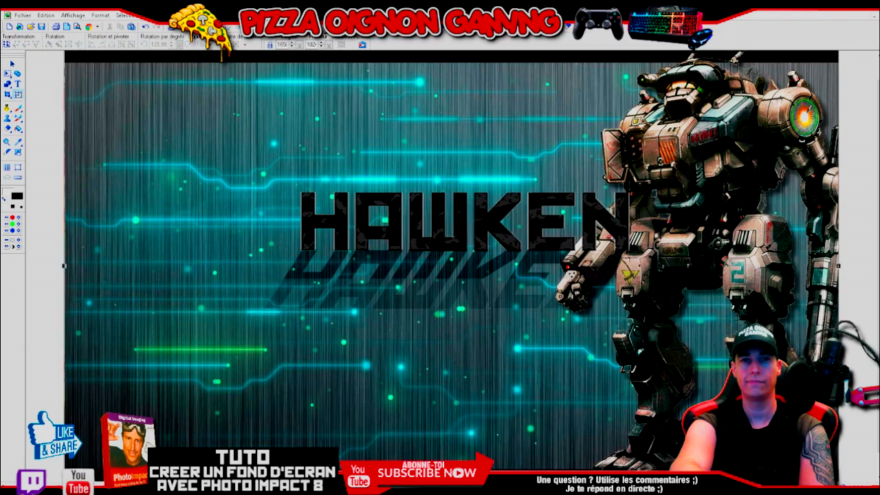
Move the HAWKEN title with its shadow clear of the robot, and shift the robot slightly inward from the wallpaper's right edge
scroll(452, 266, down, 1)
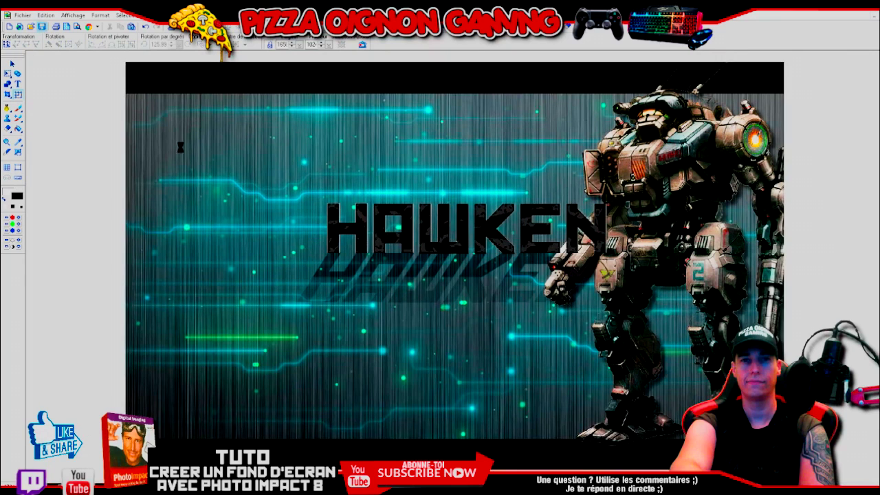
drag(472, 229, 385, 212)
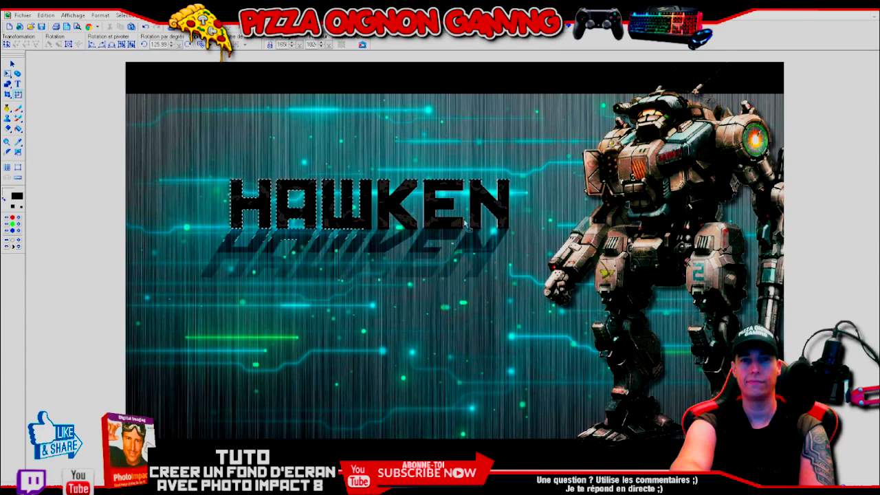
drag(611, 216, 589, 215)
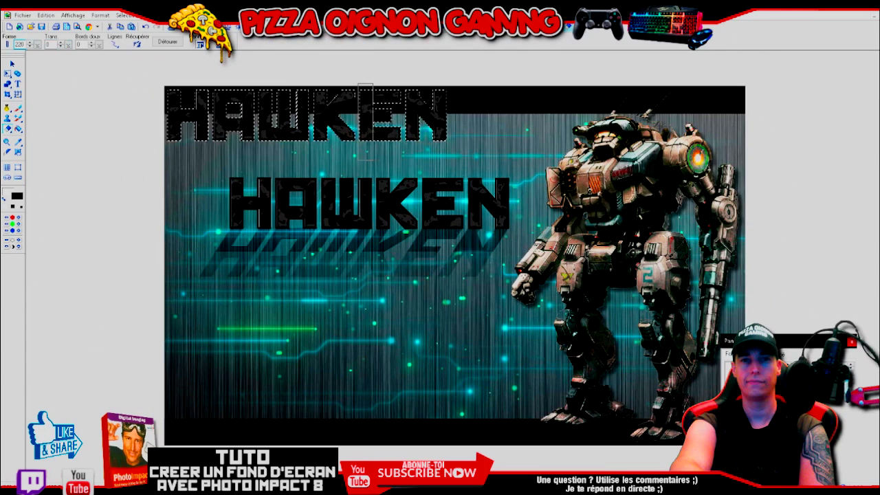
Erase every letter except the K from the duplicate HAWKEN title, and move that K into the K position of the main title
mouse_move(367, 124)
mouse_down()
mouse_move(525, 116)
mouse_move(441, 124)
mouse_up()
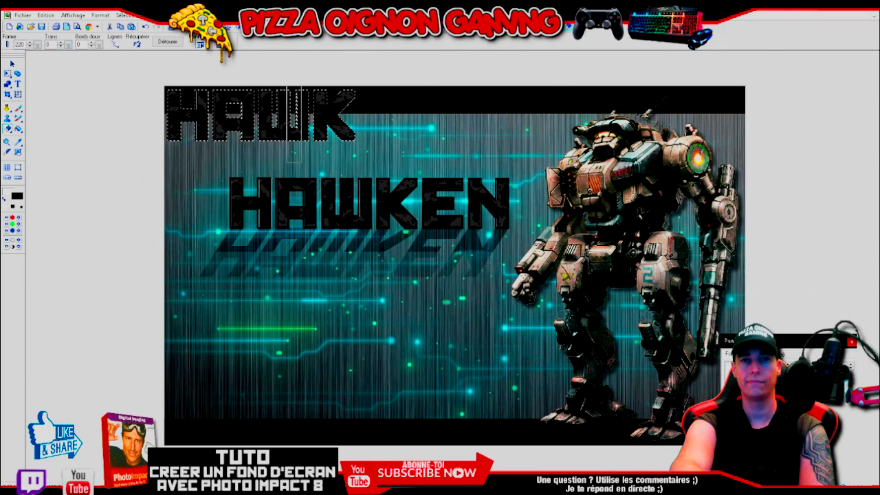
drag(303, 120, 102, 122)
click(12, 63)
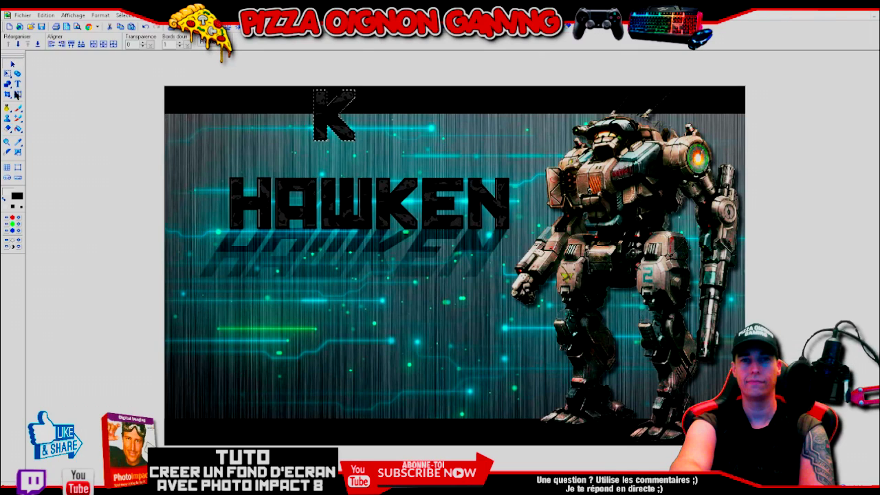
drag(320, 110, 399, 220)
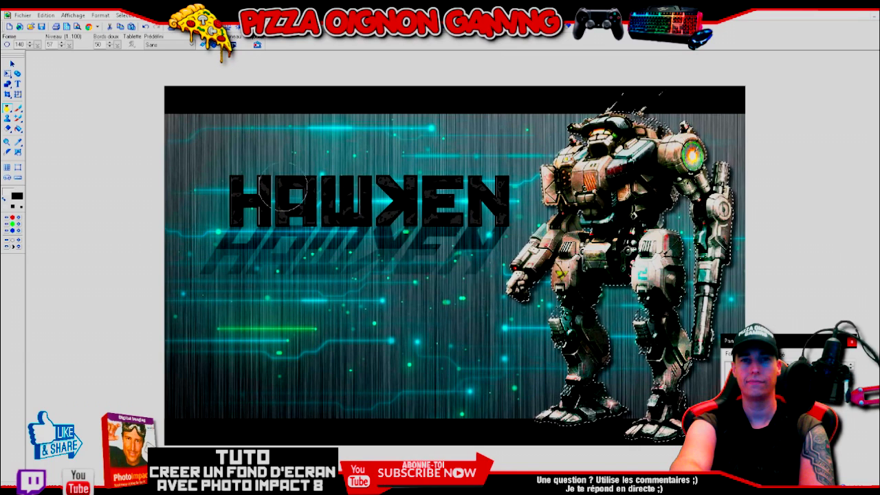
Save the wallpaper and paste a duplicate of the robot into it
click(12, 64)
click(42, 27)
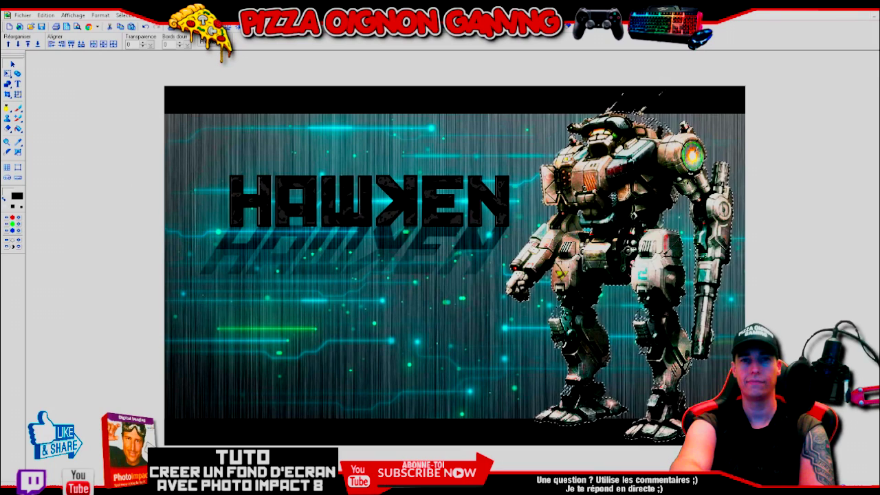
key(ctrl+v)
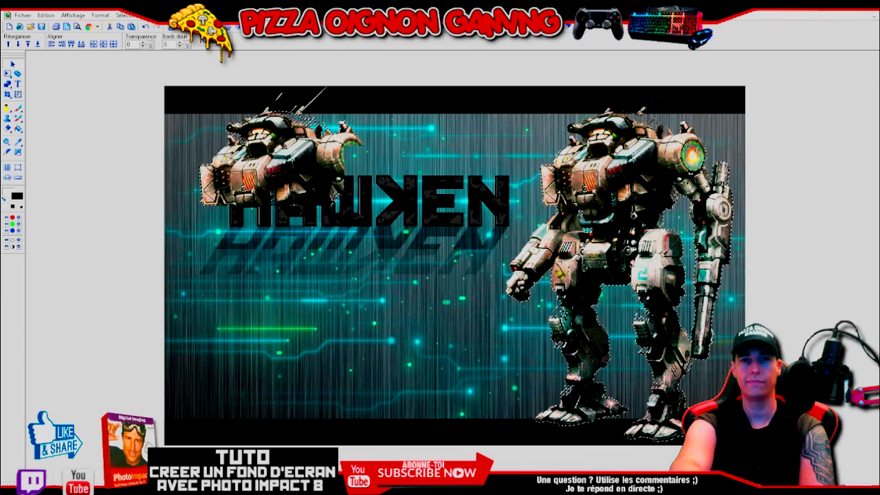